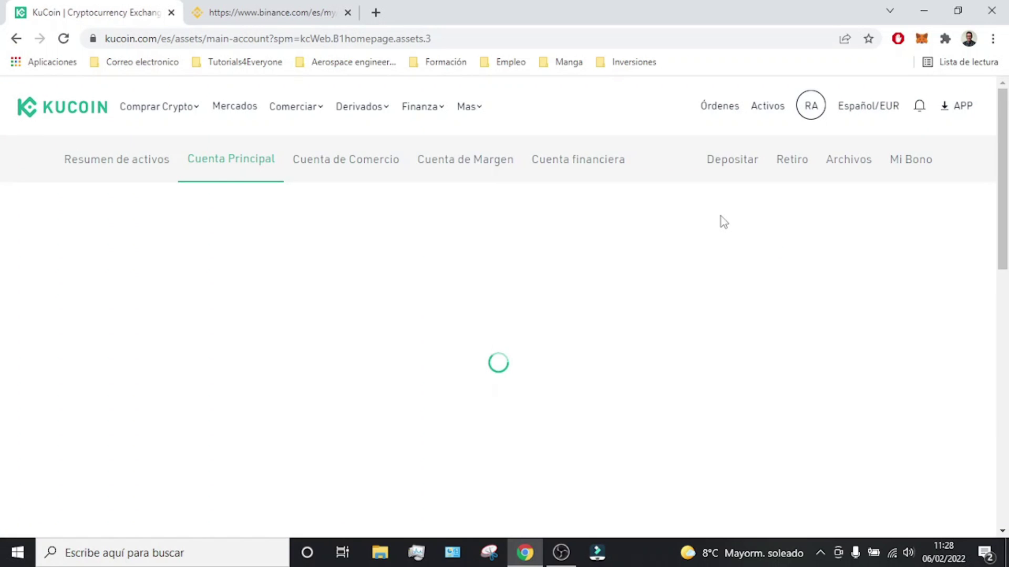
# - Open the KuCoin deposit page and choose USDT (Tether) as the cryptocurrency to deposit
pyautogui.click(733, 178)
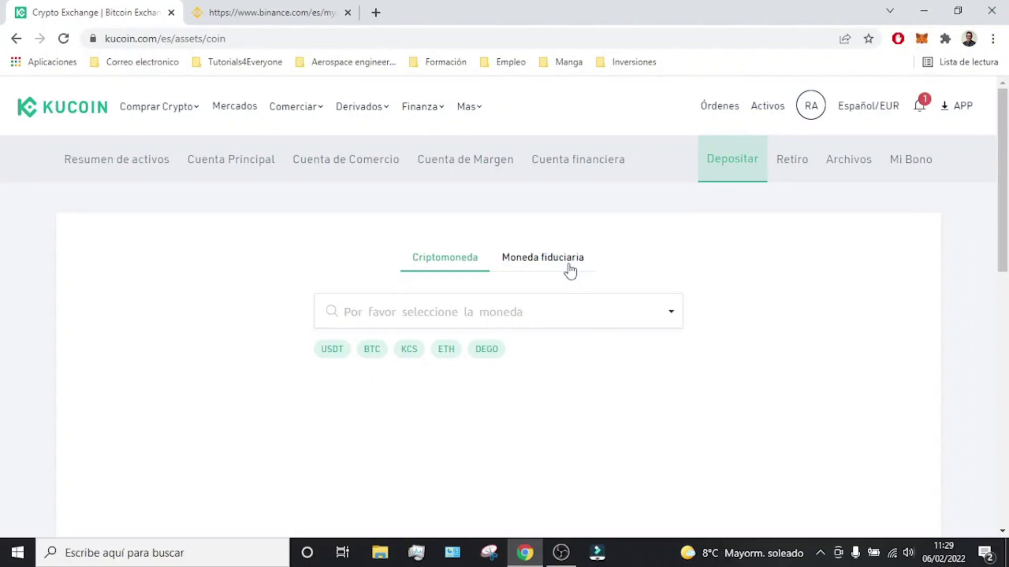
pyautogui.click(603, 318)
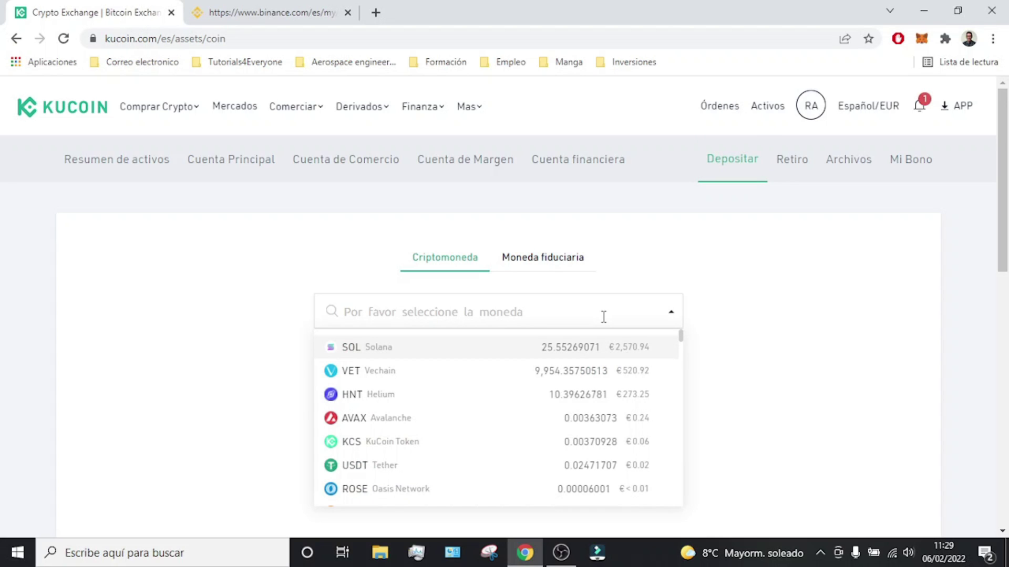
pyautogui.press('capslock')
pyautogui.write('USDT')
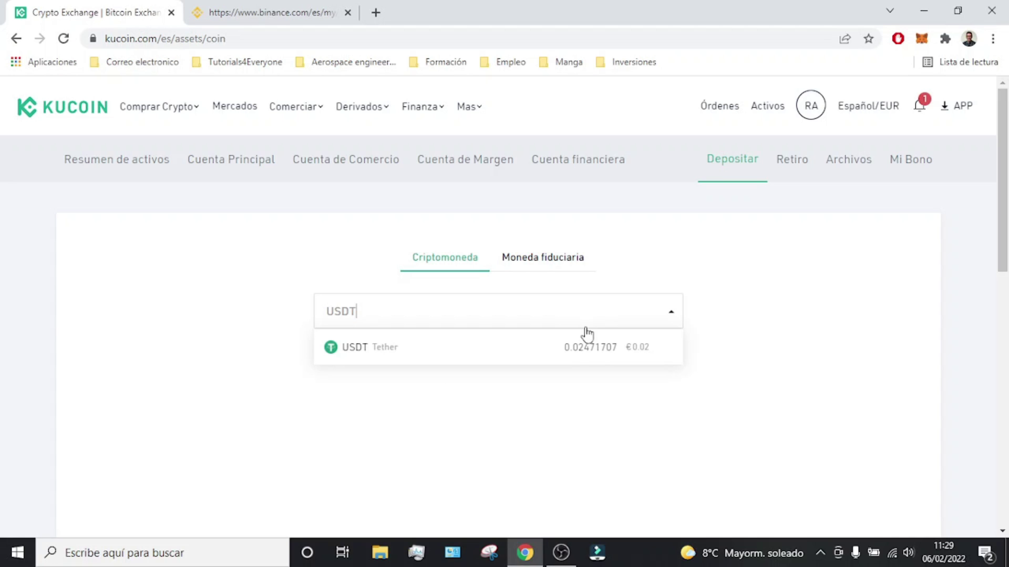
pyautogui.click(577, 350)
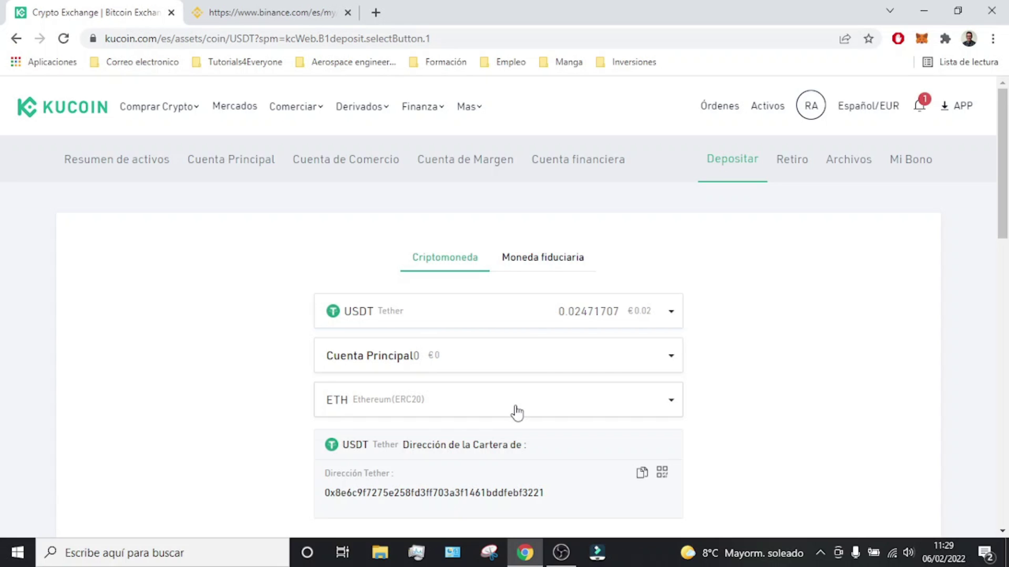
# - Examine the networks available for depositing USDT and the deposit advice, keeping the current network
pyautogui.scroll(-1, 517, 414)
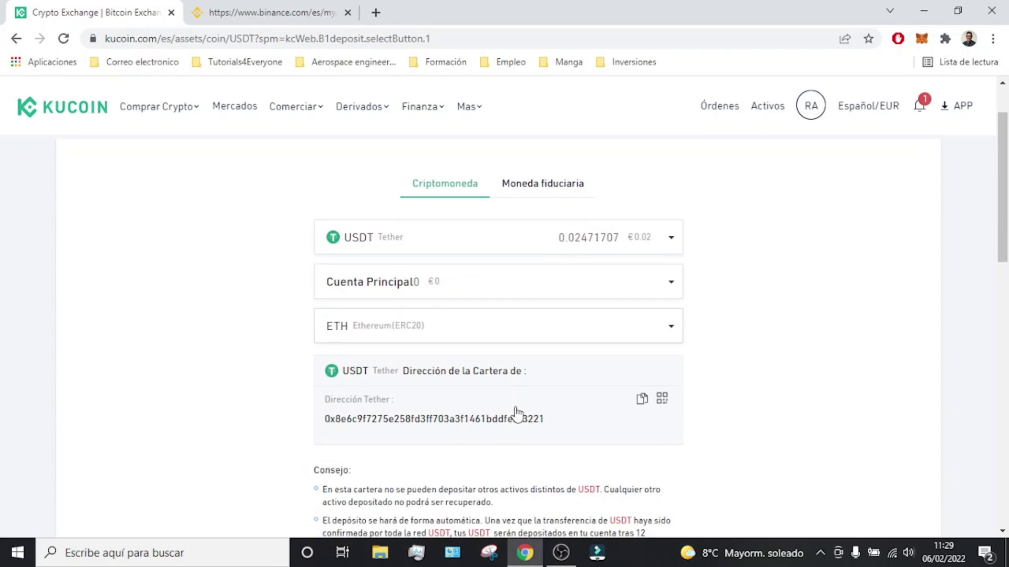
pyautogui.click(494, 337)
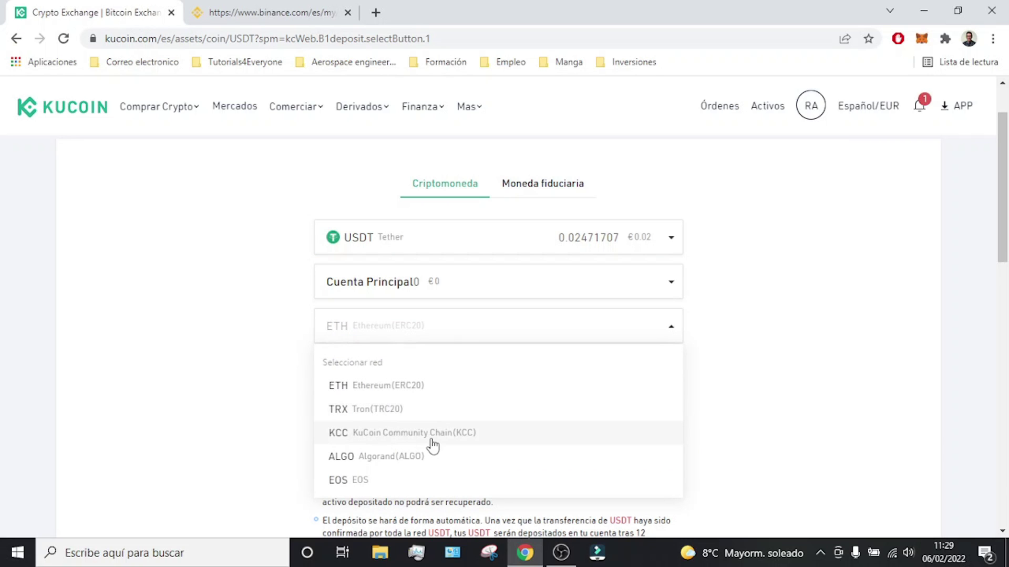
pyautogui.scroll(-1, 436, 446)
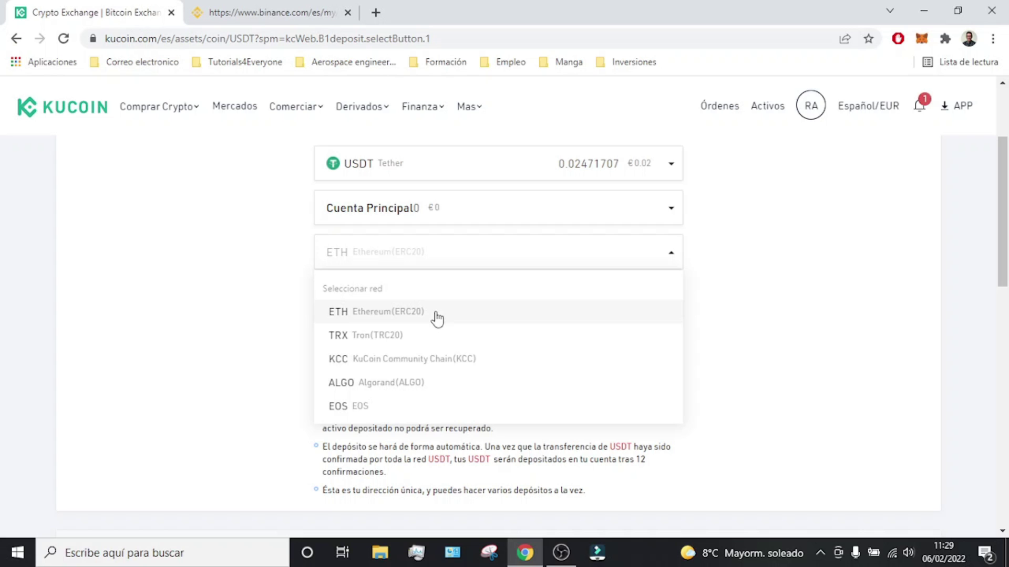
pyautogui.click(241, 279)
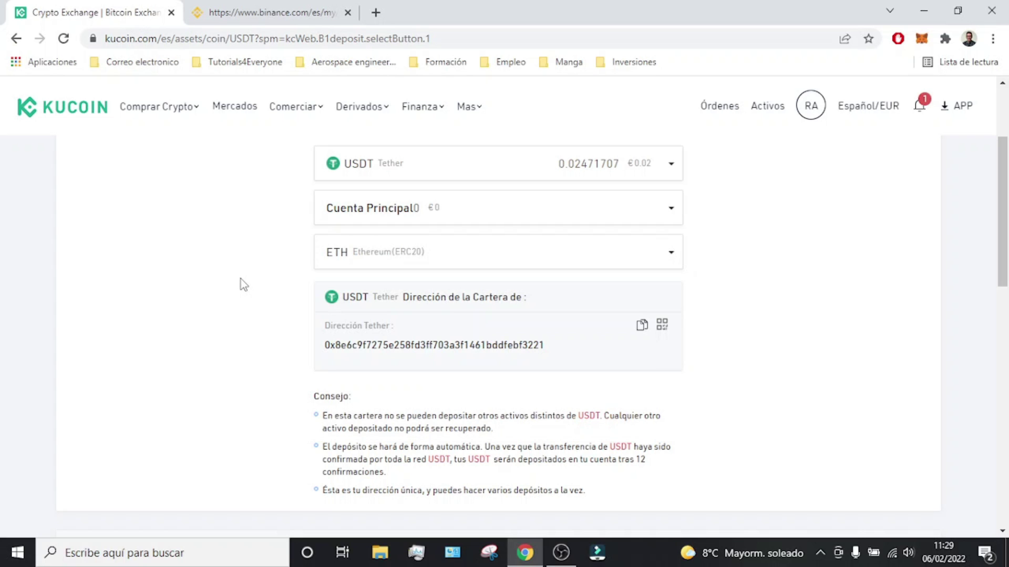
pyautogui.scroll(2, 768, 411)
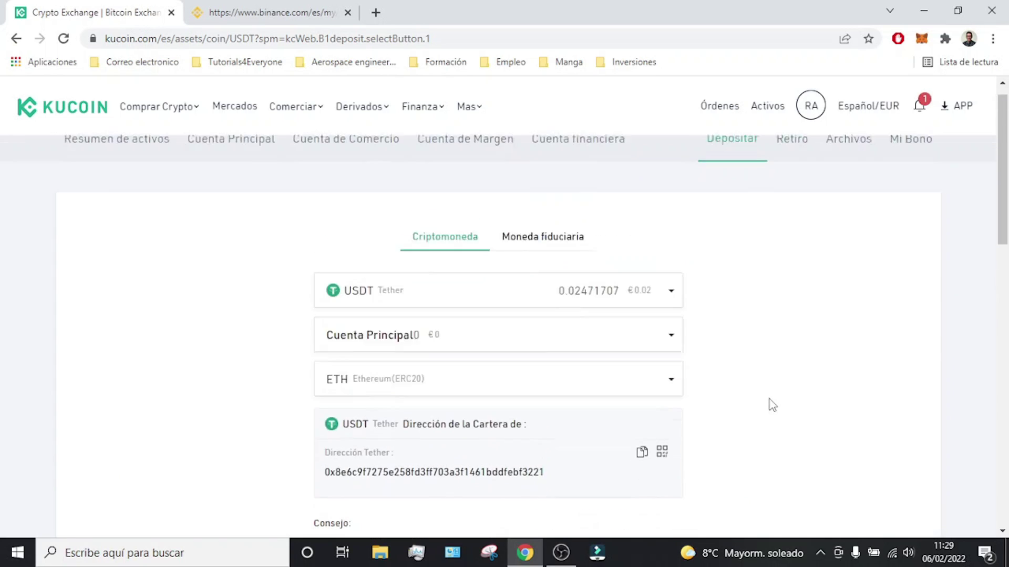
pyautogui.scroll(1, 771, 404)
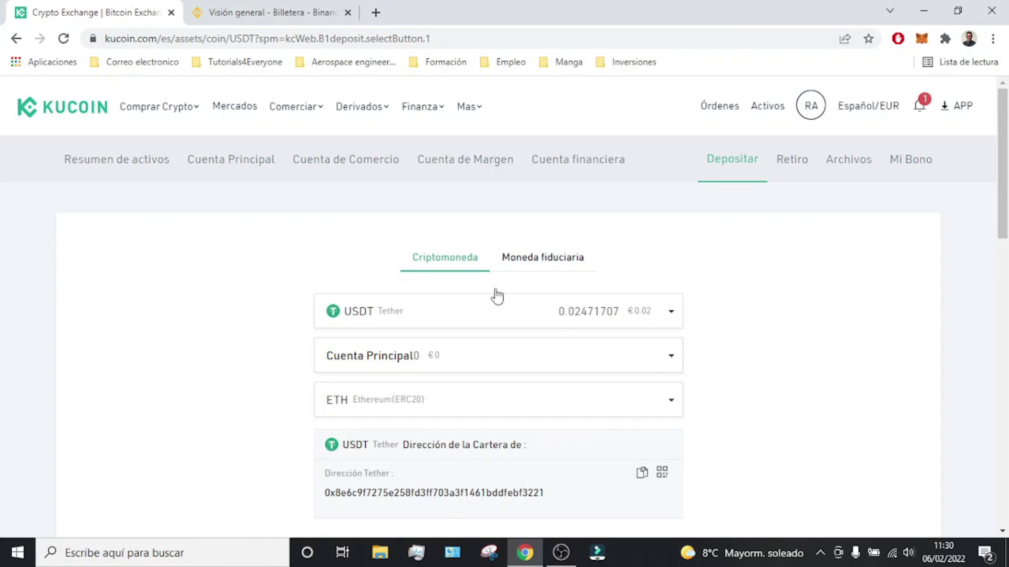
# - Switch to the Binance wallet and start a crypto withdrawal with USDT as the coin
pyautogui.click(268, 12)
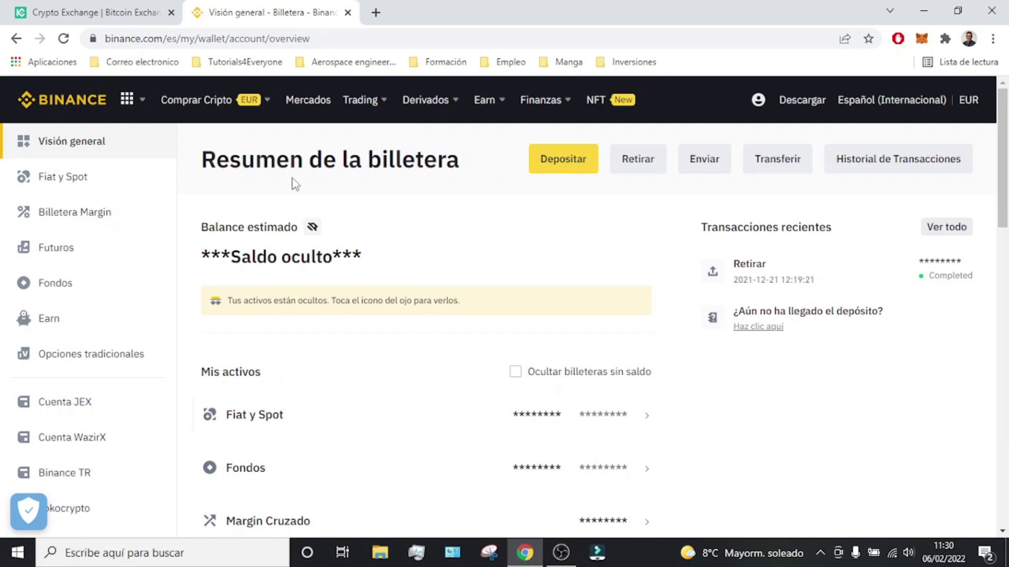
pyautogui.click(657, 162)
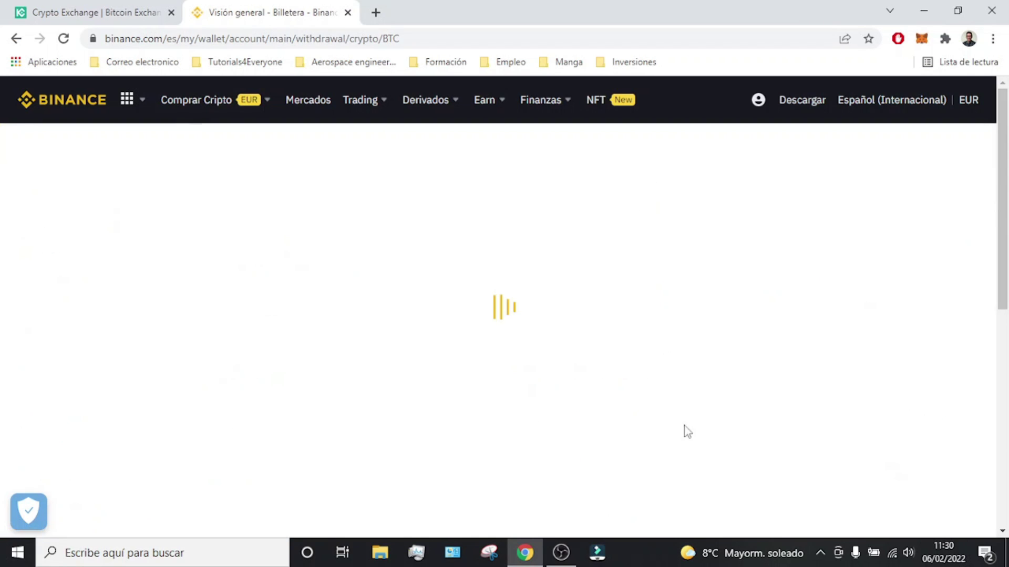
pyautogui.click(341, 251)
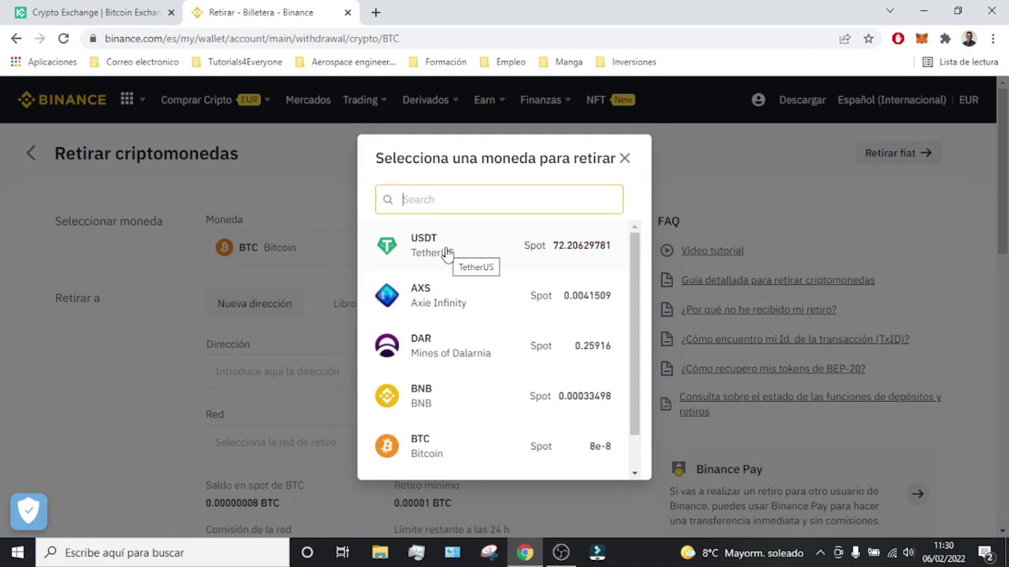
pyautogui.click(563, 256)
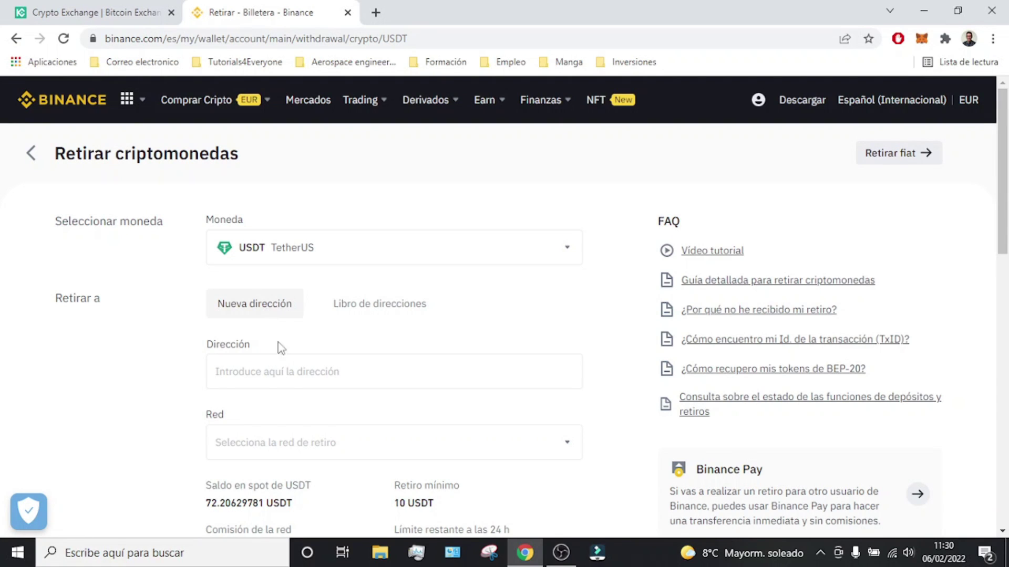
pyautogui.scroll(-1, 306, 371)
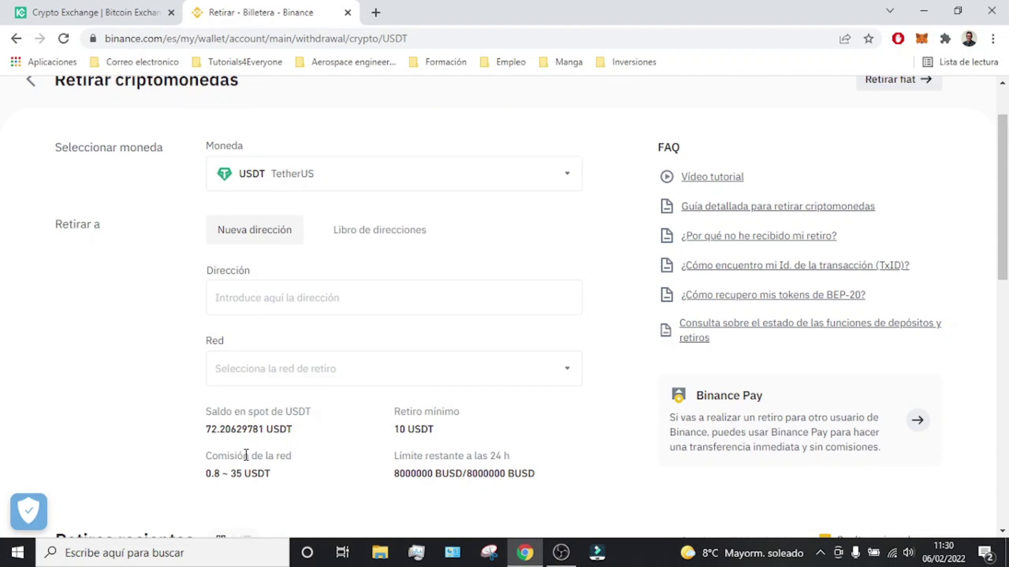
# - Copy the Ethereum (ERC20) USDT deposit address from KuCoin and paste it as the withdrawal address in Binance
pyautogui.click(148, 2)
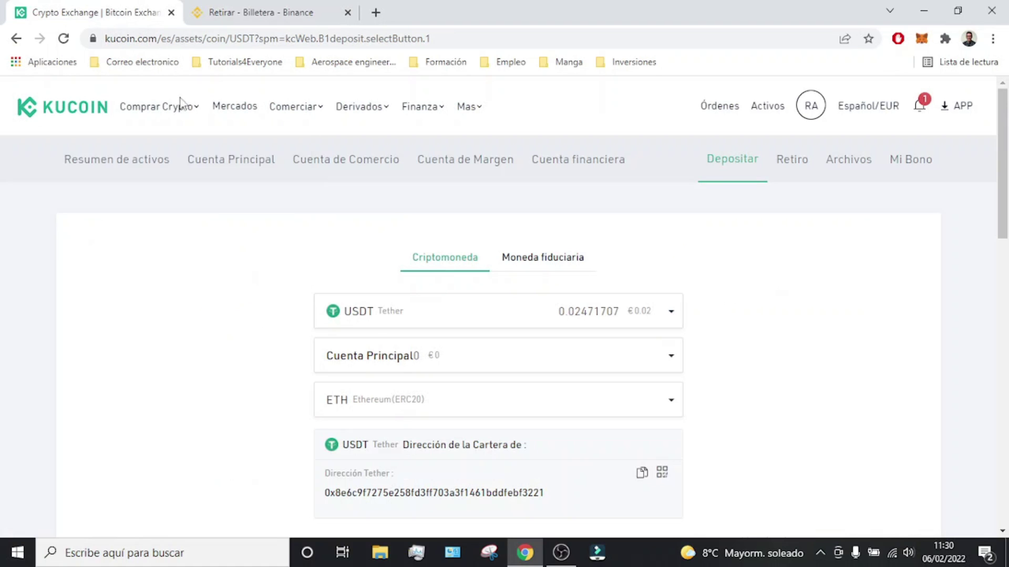
pyautogui.scroll(-1, 448, 446)
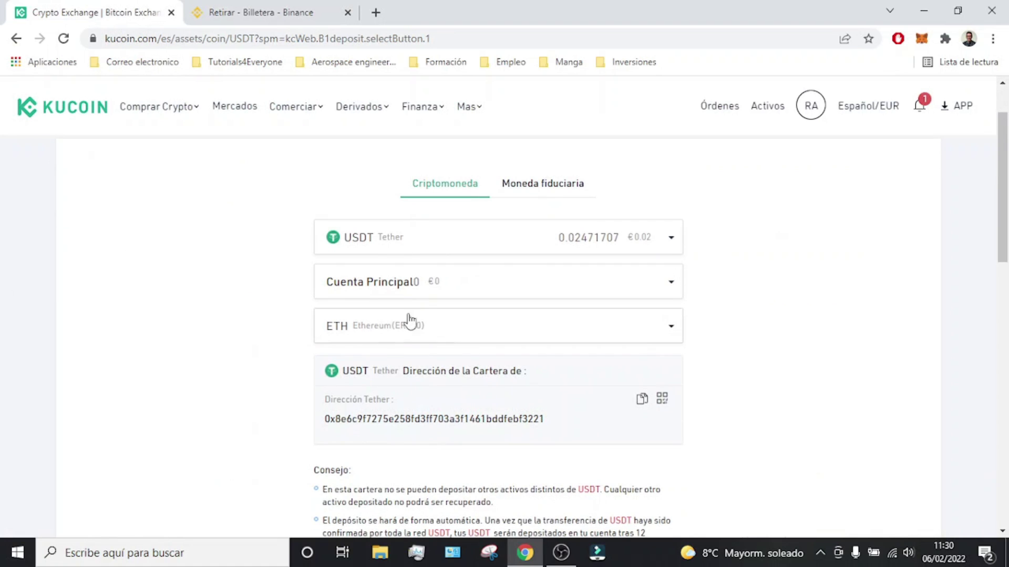
pyautogui.click(641, 400)
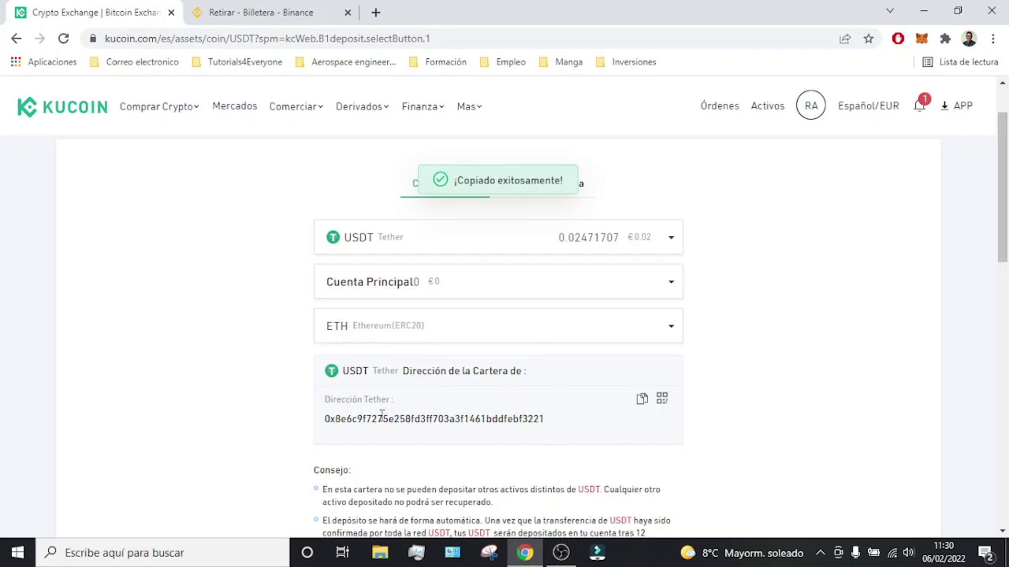
pyautogui.click(252, 12)
pyautogui.hotkey('ctrl', 'v')
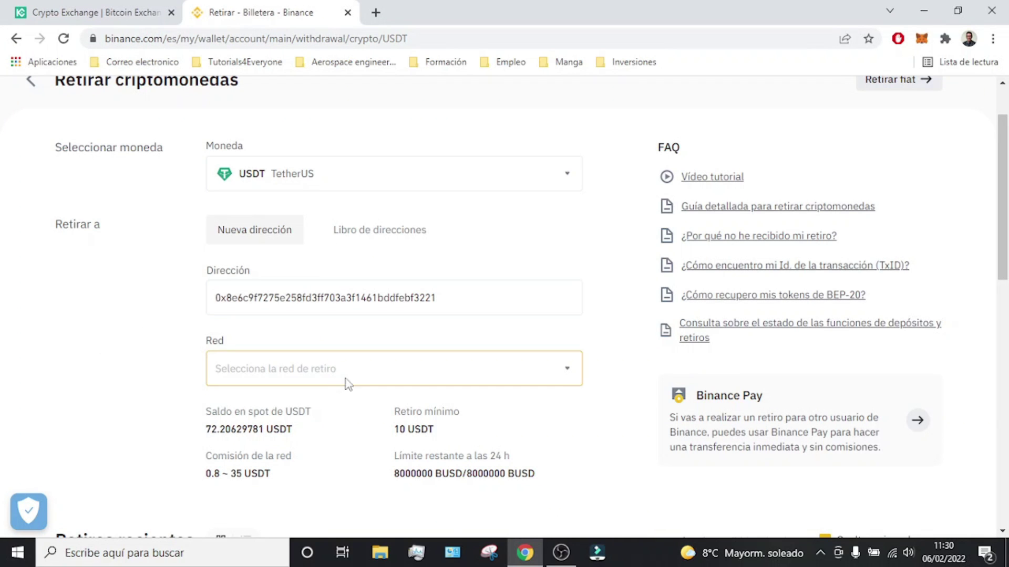
# - Compare the fees and address compatibility of the withdrawal networks without choosing one
pyautogui.click(564, 377)
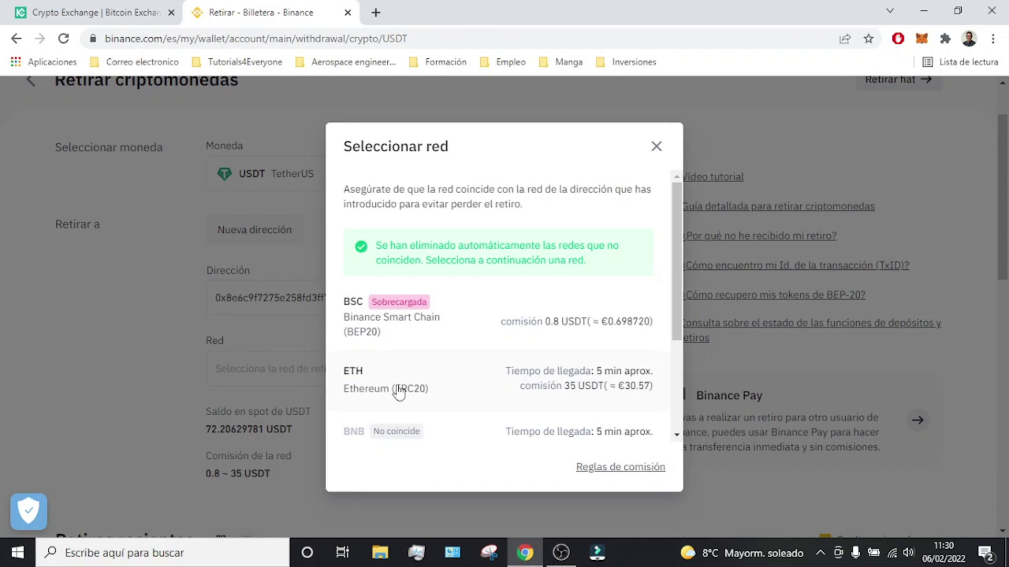
pyautogui.scroll(-1, 558, 376)
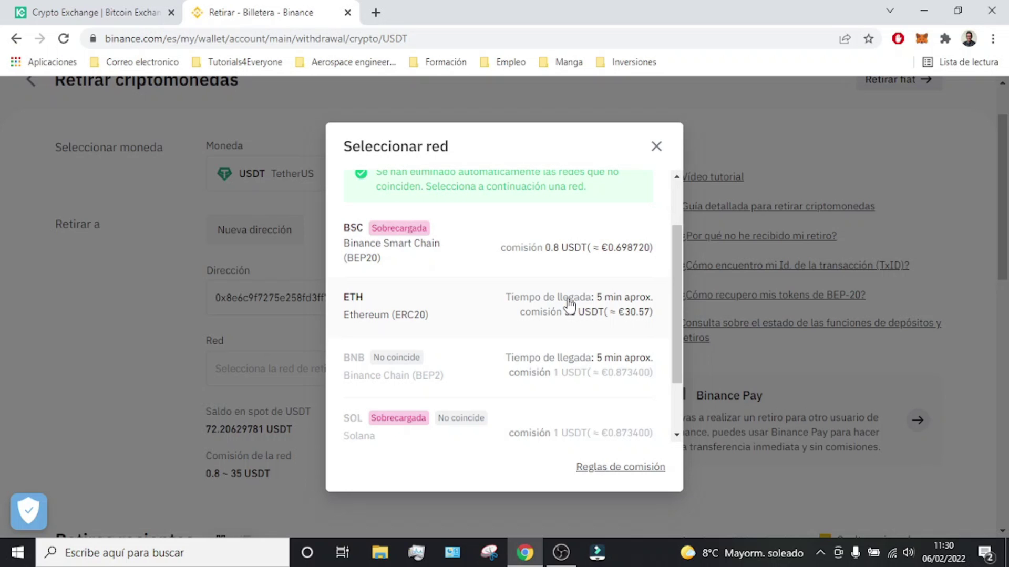
pyautogui.scroll(-1, 567, 302)
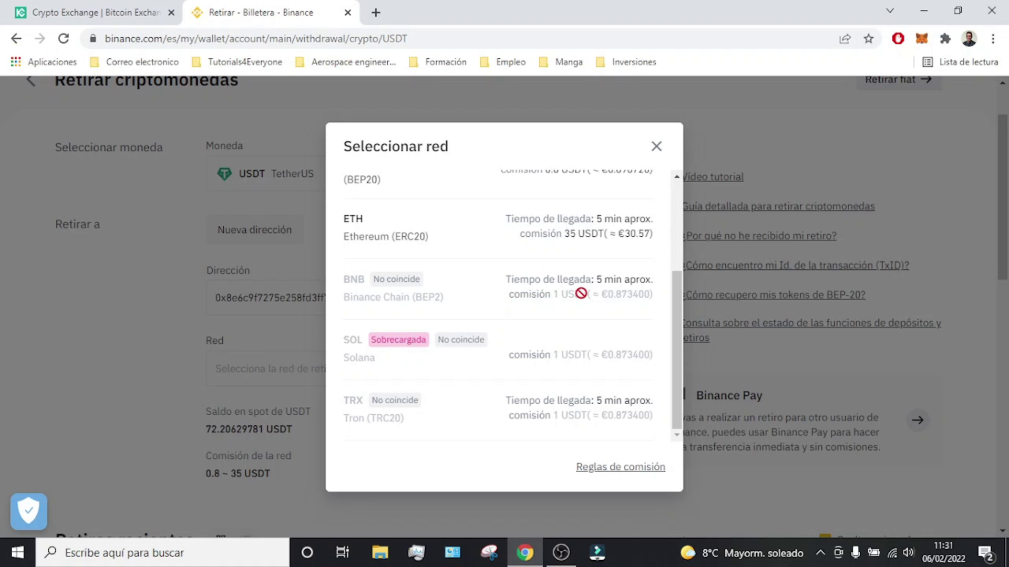
pyautogui.scroll(2, 580, 293)
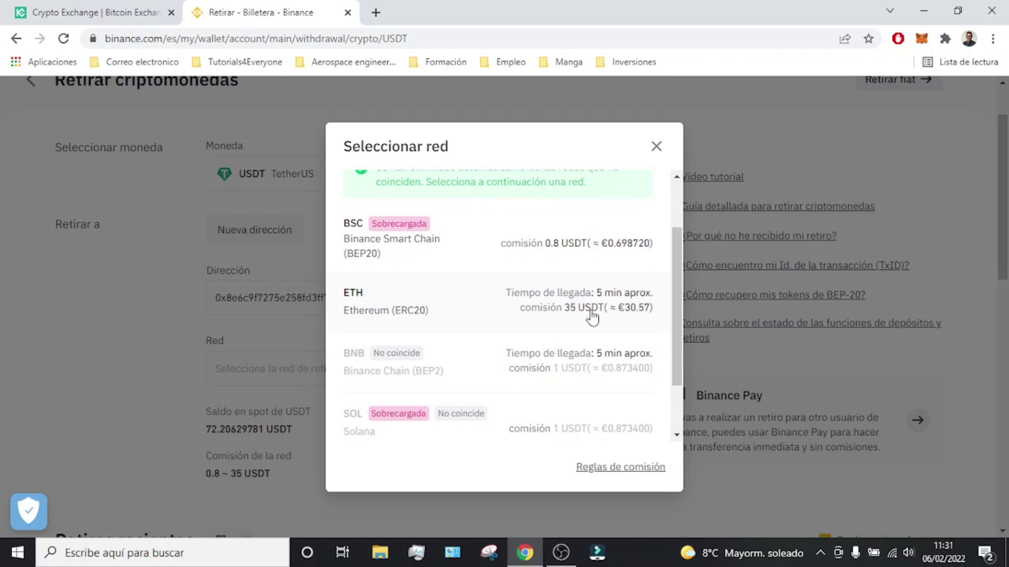
pyautogui.scroll(-2, 572, 334)
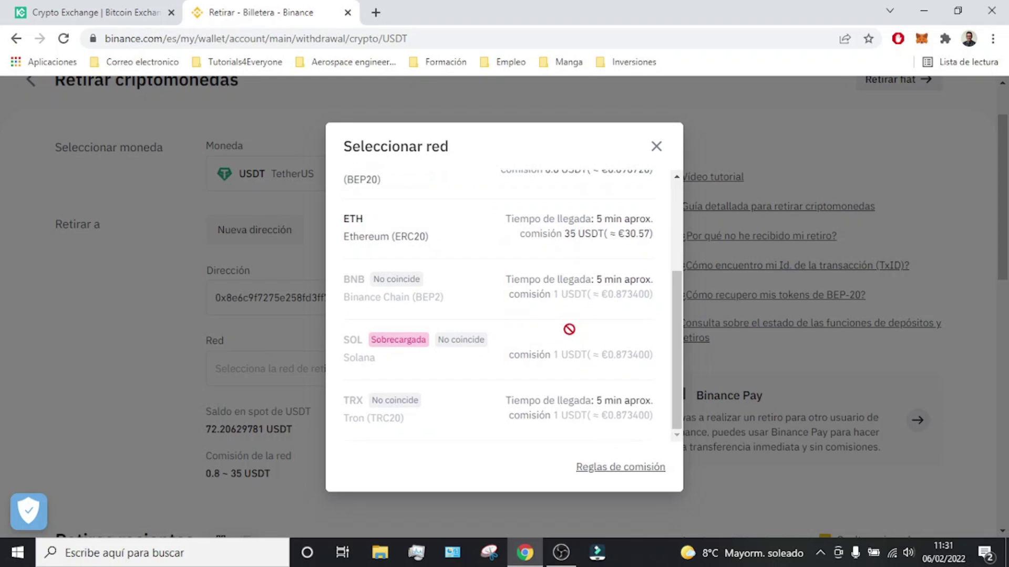
pyautogui.click(656, 147)
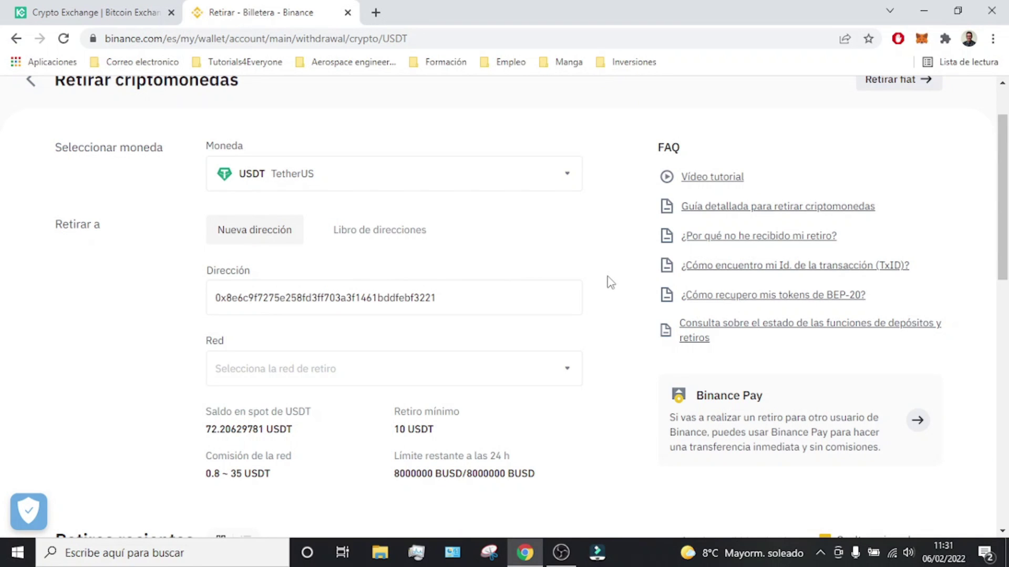
# - Switch to KuCoin, set the USDT deposit network to TRX Tron (TRC20) and copy its wallet address
pyautogui.click(99, 12)
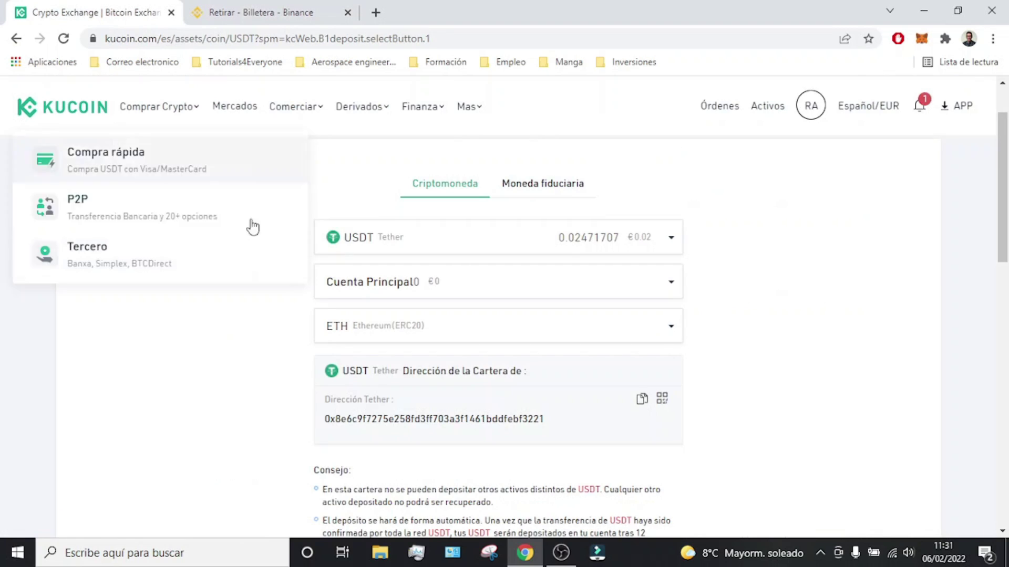
pyautogui.click(389, 321)
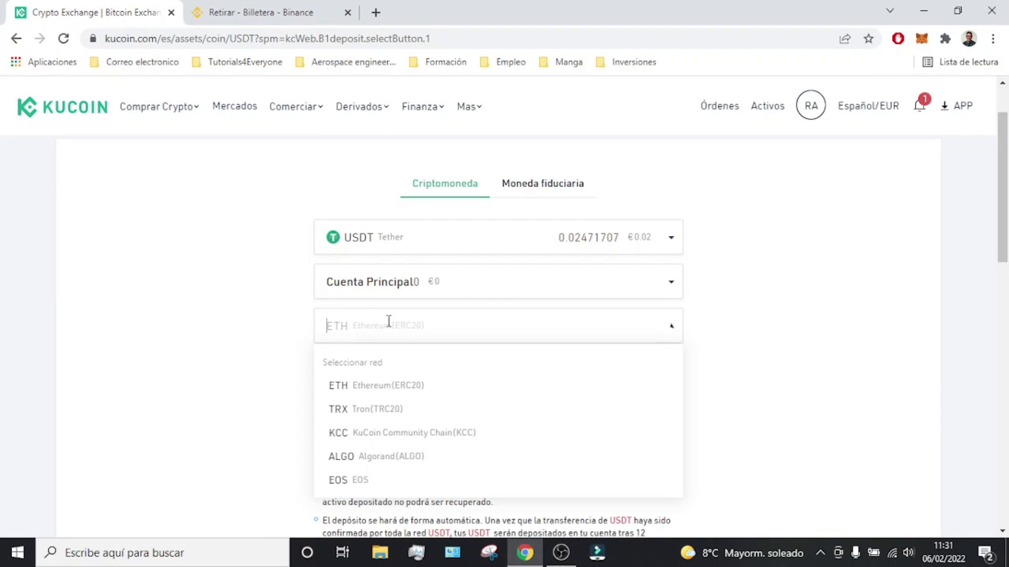
pyautogui.click(376, 409)
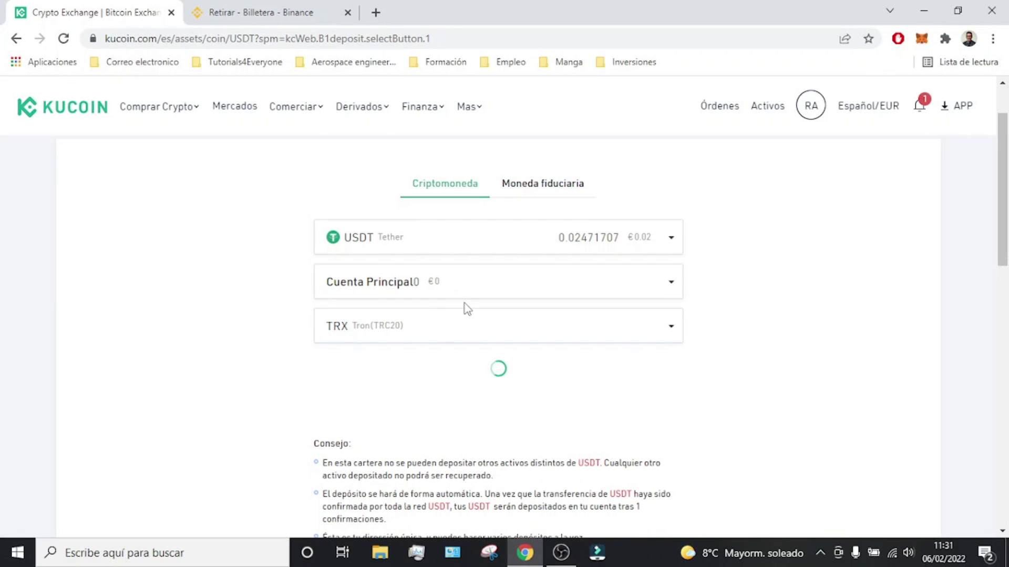
pyautogui.scroll(-1, 507, 326)
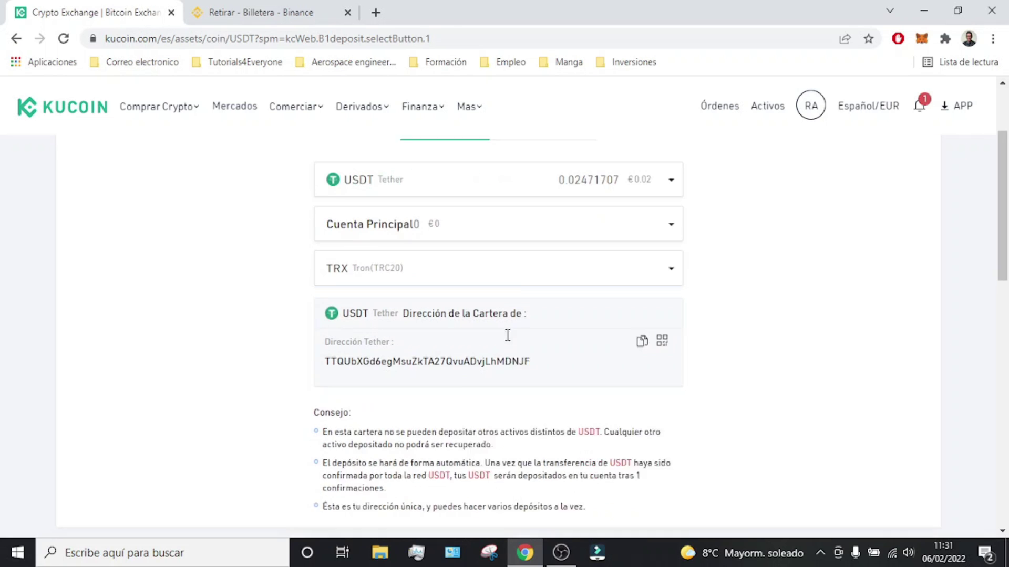
pyautogui.click(642, 325)
# - Return to Binance and replace the withdrawal address with the copied Tron (TRC20) deposit address
pyautogui.click(286, 13)
pyautogui.click(442, 379)
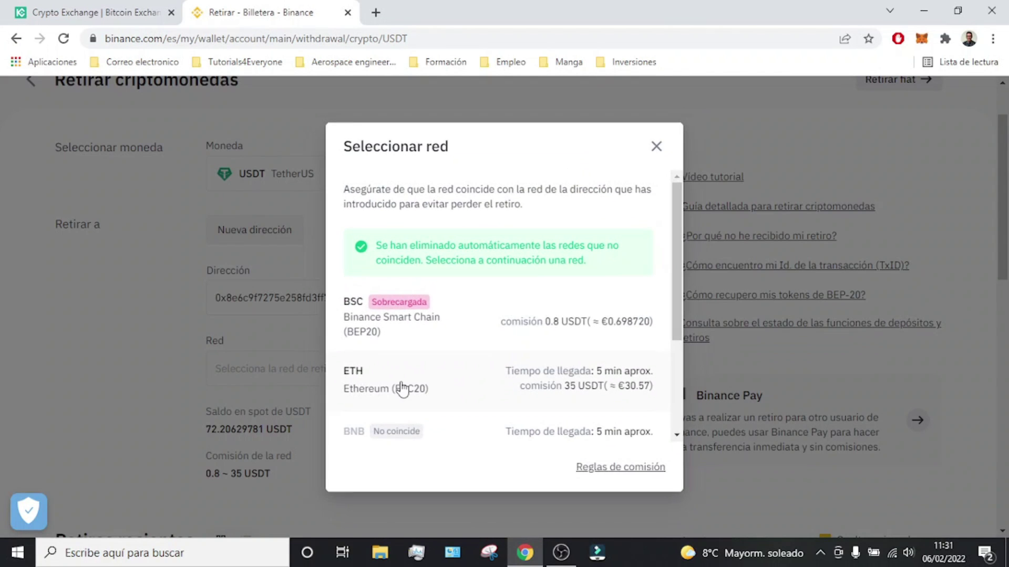
pyautogui.click(653, 149)
pyautogui.click(358, 287)
pyautogui.hotkey('ctrl', 'a')
pyautogui.hotkey('ctrl', 'v')
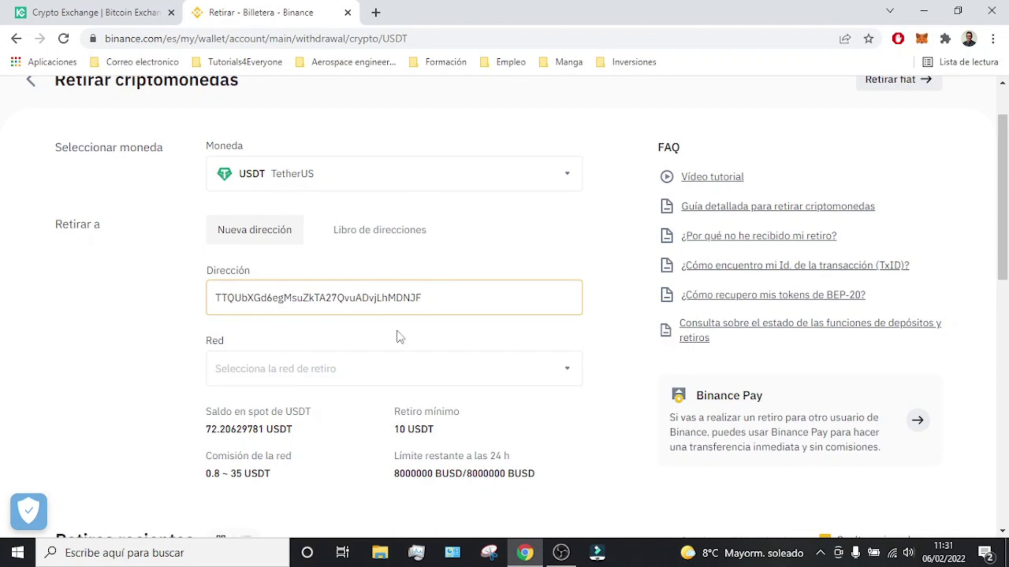
# - Select TRX Tron (TRC20) as the withdrawal network
pyautogui.click(403, 370)
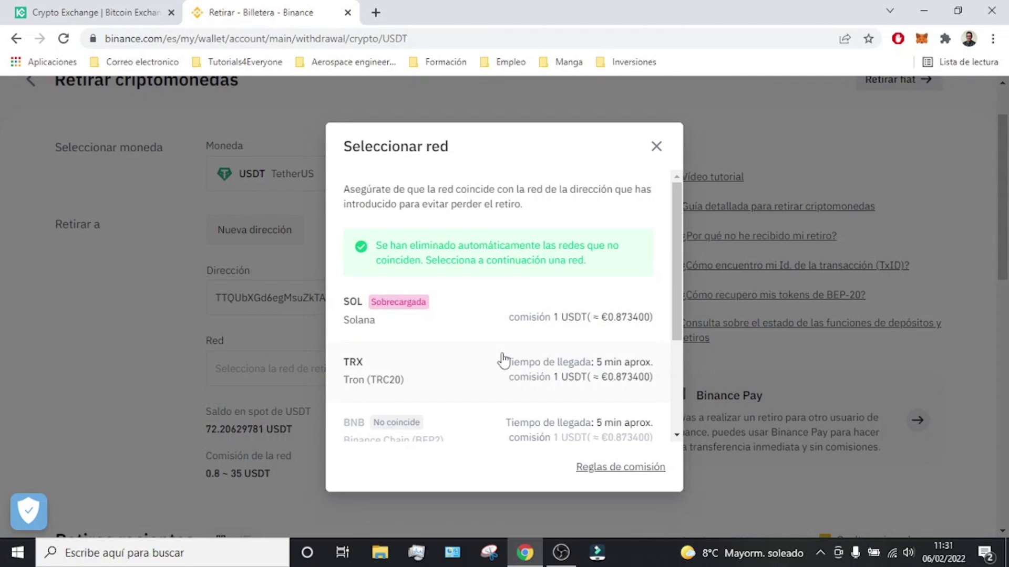
pyautogui.scroll(-2, 493, 331)
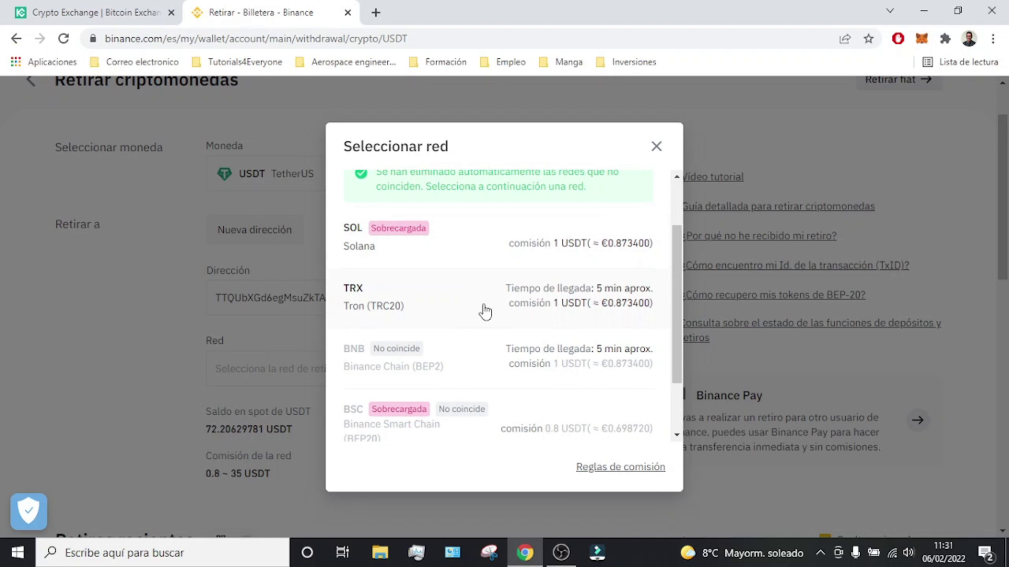
pyautogui.click(642, 307)
pyautogui.scroll(-3, 392, 349)
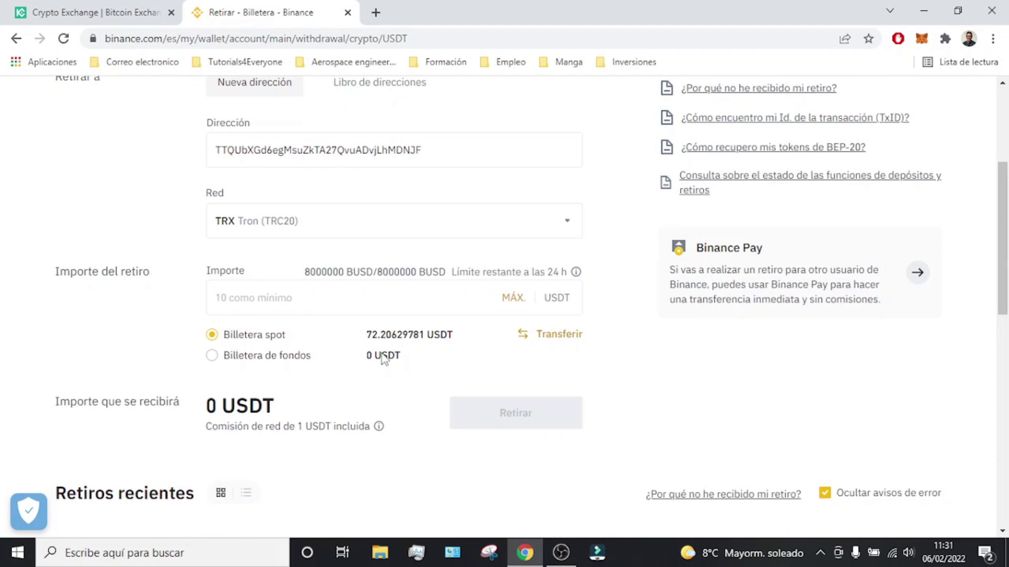
# - Enter 10 USDT as the withdrawal amount and check the amount that will be received
pyautogui.click(375, 308)
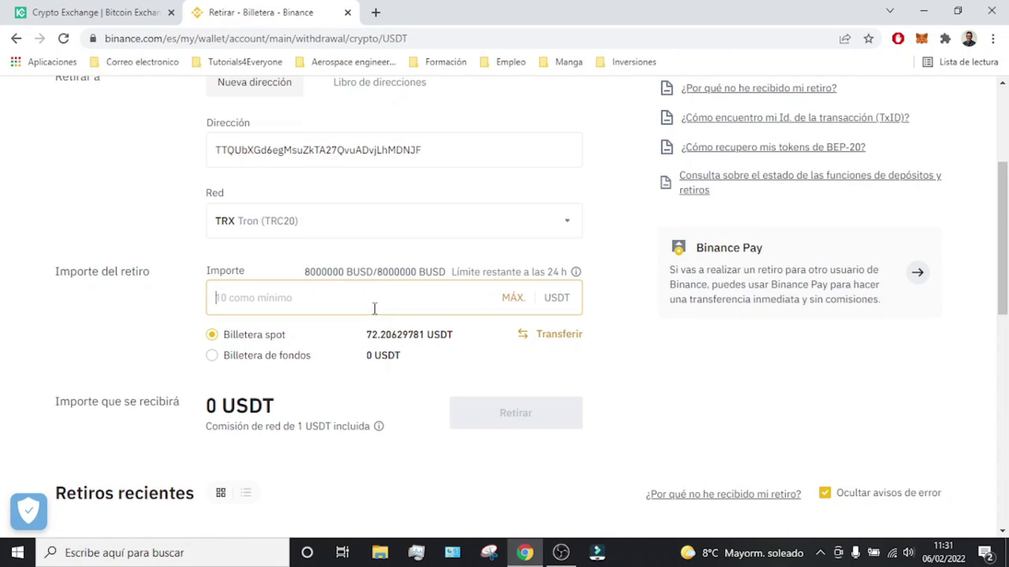
pyautogui.write('10')
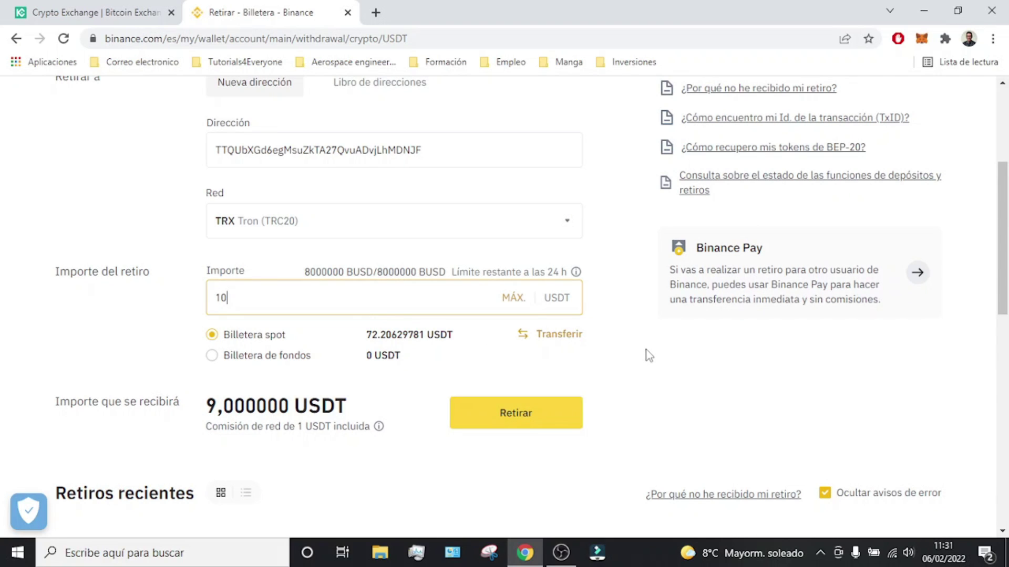
pyautogui.moveTo(215, 405); pyautogui.dragTo(343, 394)
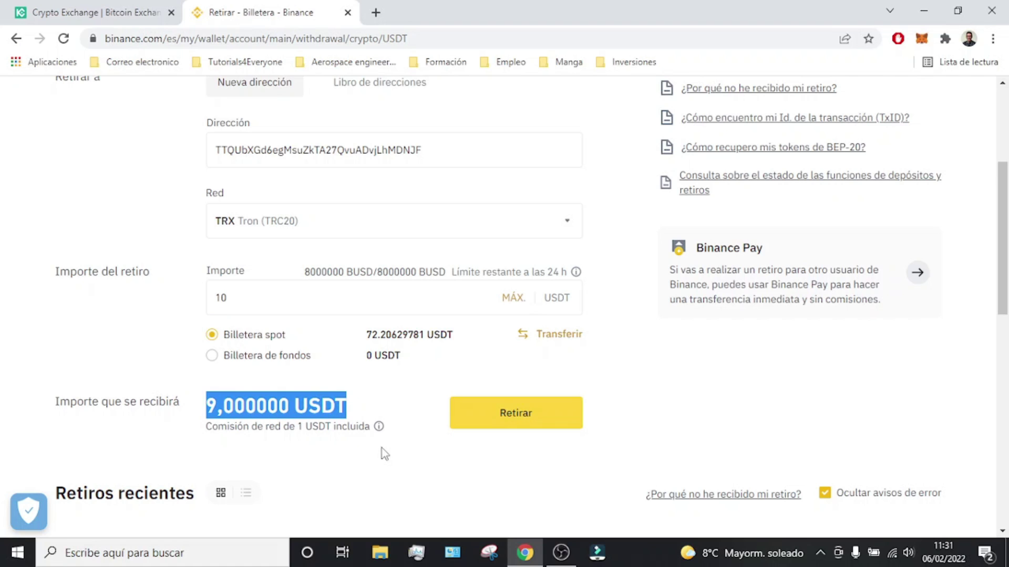
# - Change the withdrawal amount to 11 USDT
pyautogui.click(263, 306)
pyautogui.press('BackSpace')
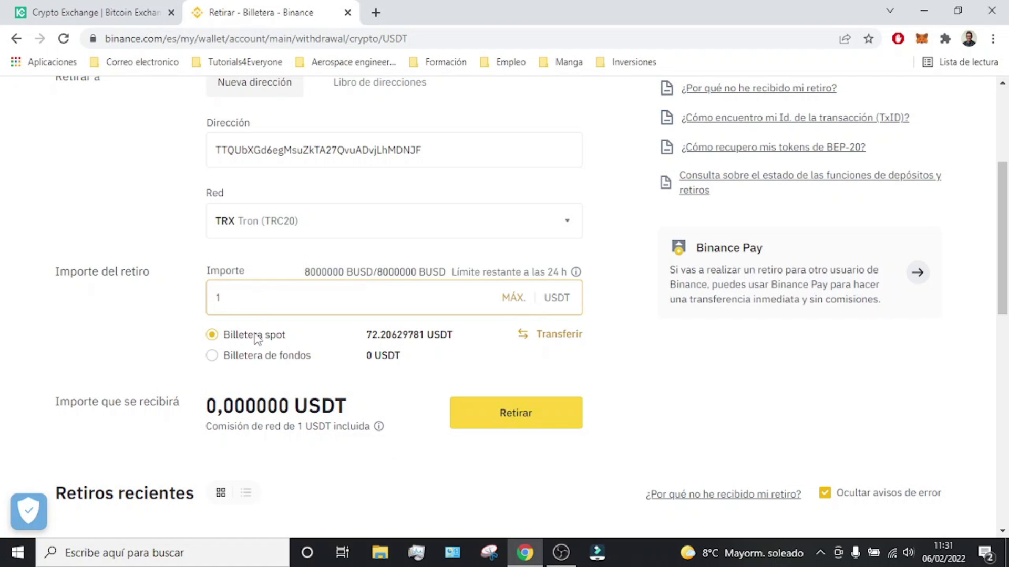
pyautogui.write('1')
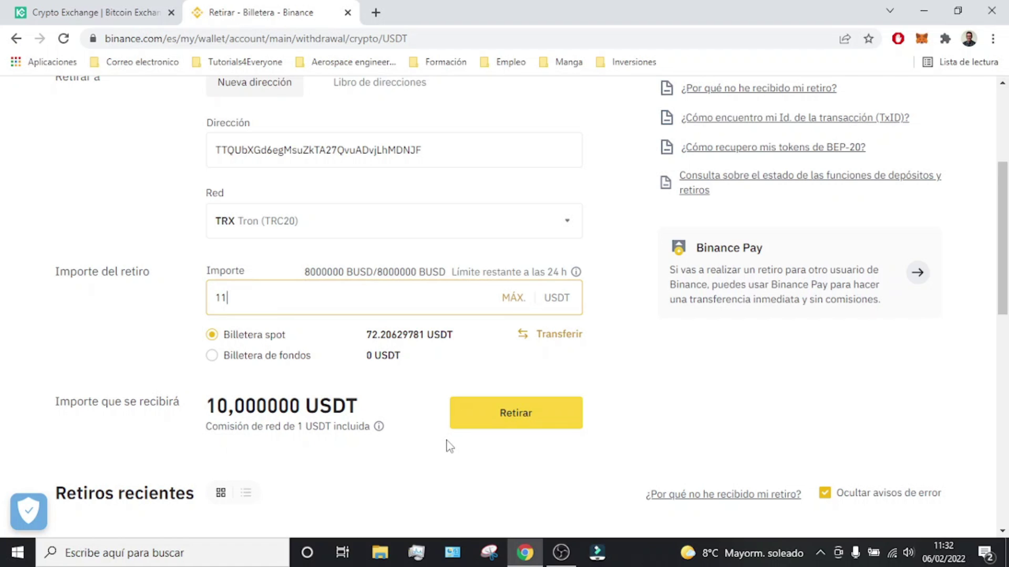